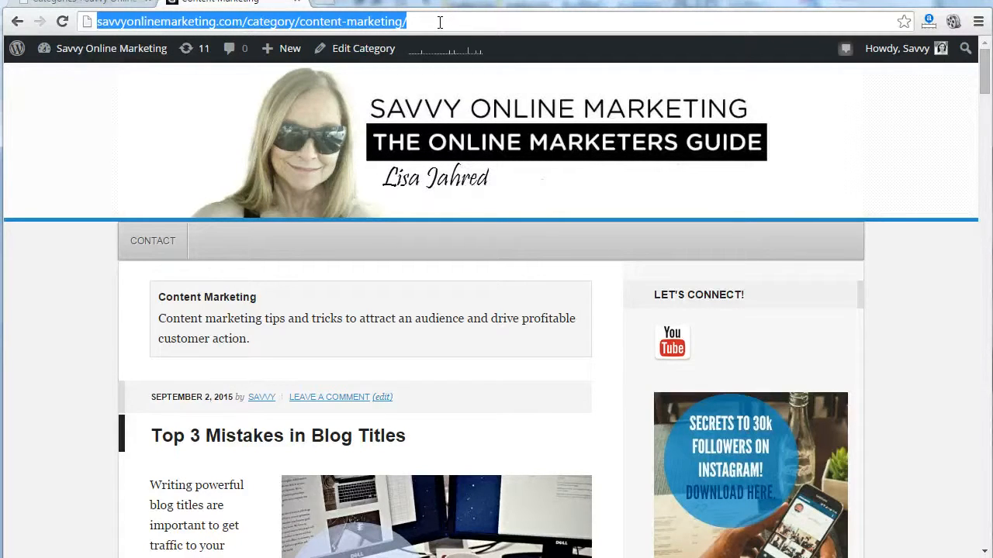
Highlight the /content-marketing/ part of the category archive page's web address
left_click(303, 22)
left_click_drag(297, 21, 435, 29)
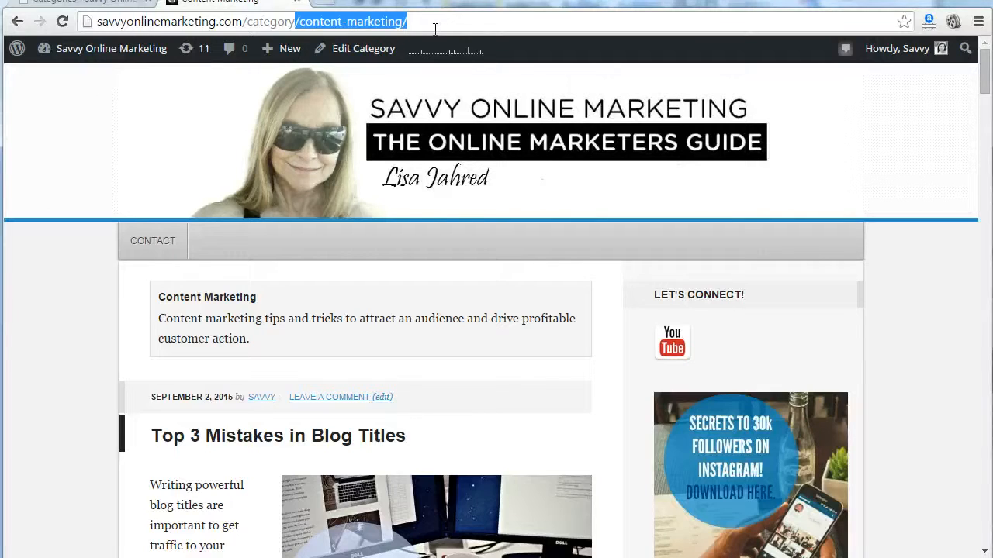
Return to the Categories admin page and examine the parent options and description field of the new-category form
left_click(78, 2)
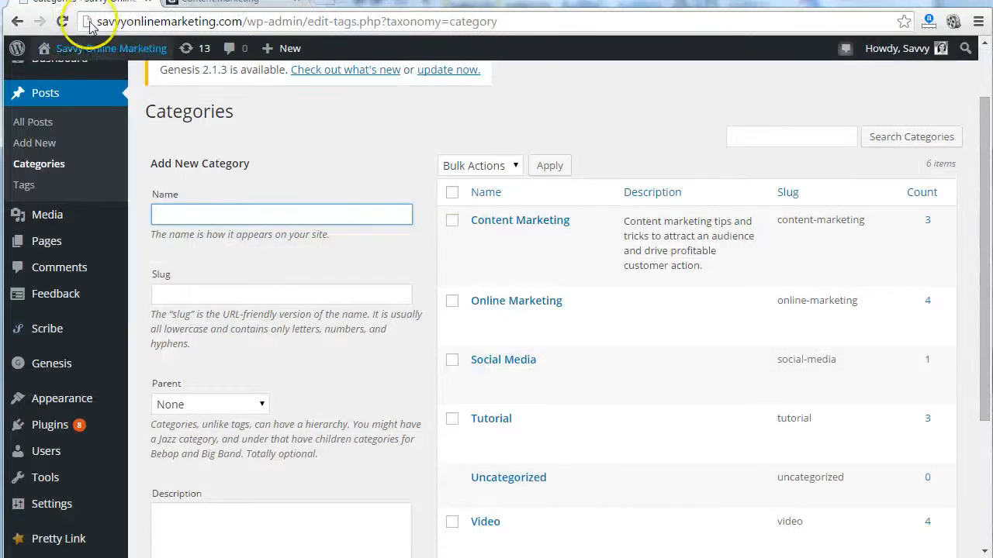
scroll(291, 397, "down", 2)
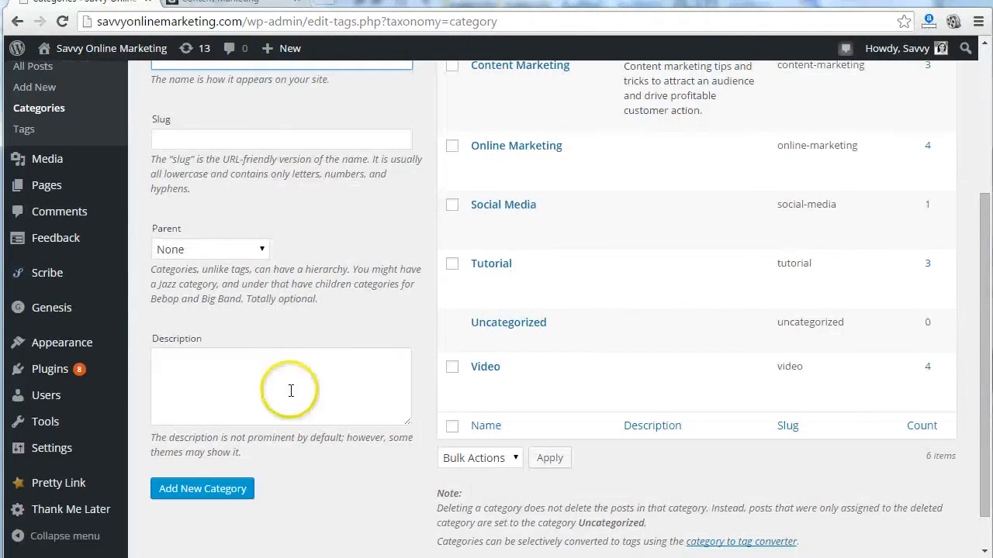
left_click(218, 257)
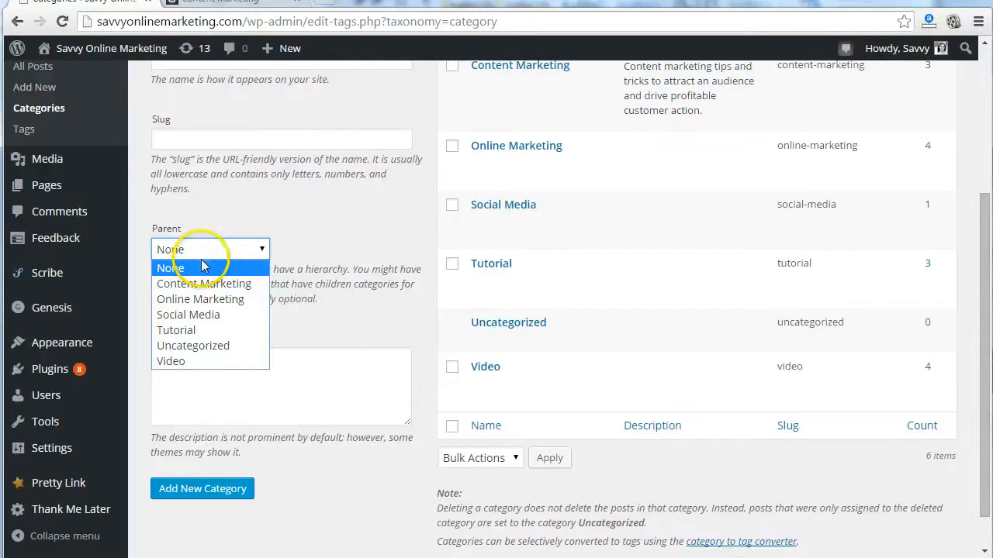
left_click(230, 366)
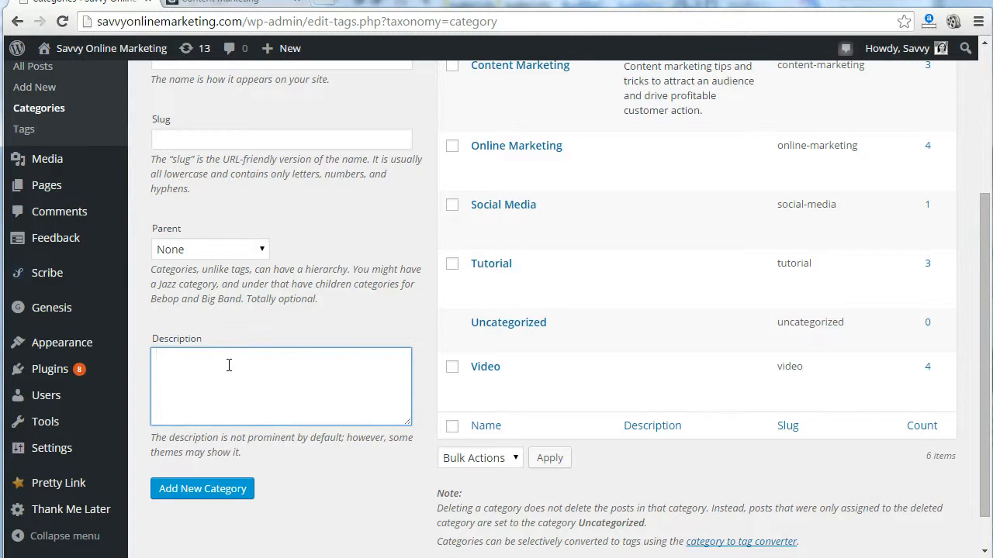
Open the Content Marketing category for editing and go to the end of its description text
scroll(229, 365, "up", 3)
mouse_move(476, 343)
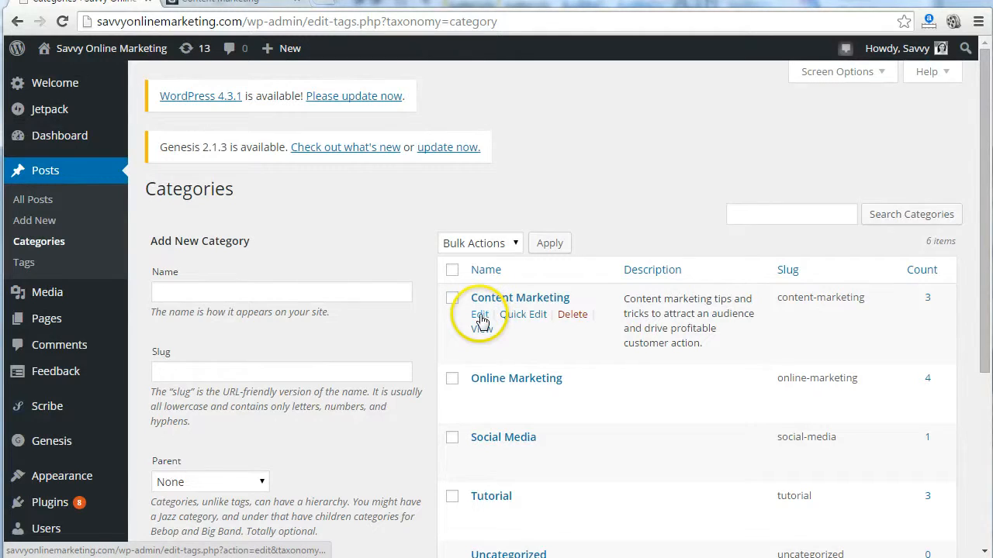
left_click(480, 318)
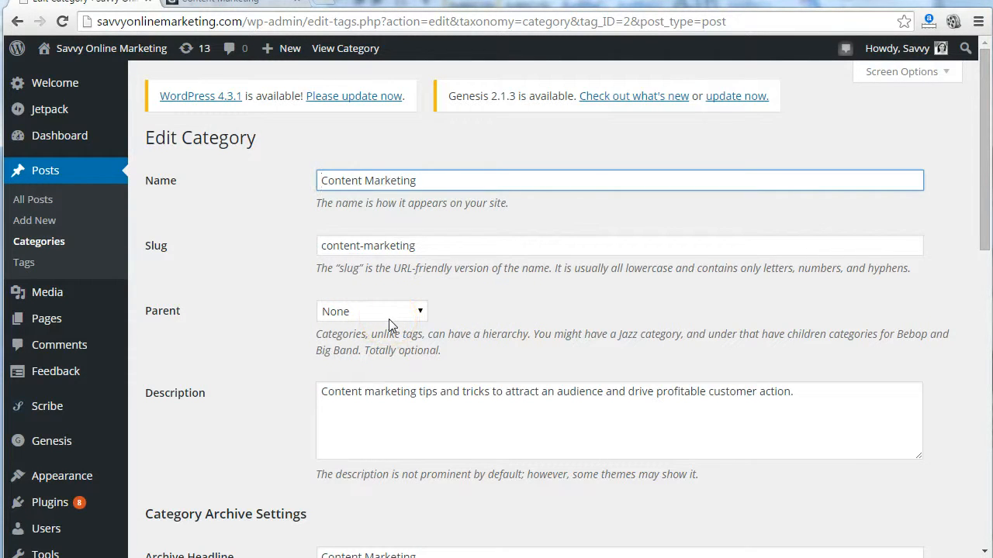
scroll(389, 319, "down", 1)
left_click(800, 323)
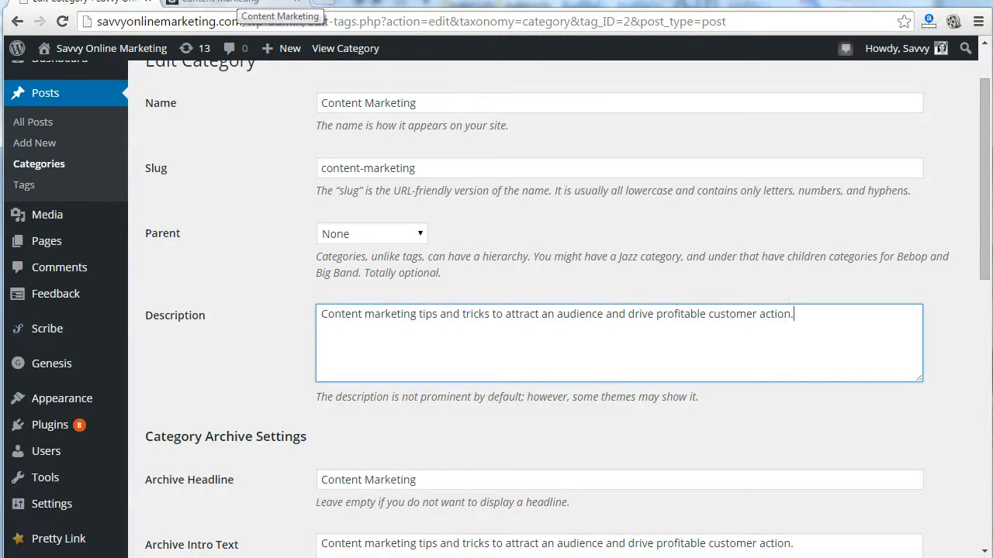
Examine the headline, intro text and listed posts on the live Content Marketing archive page
left_click(241, 3)
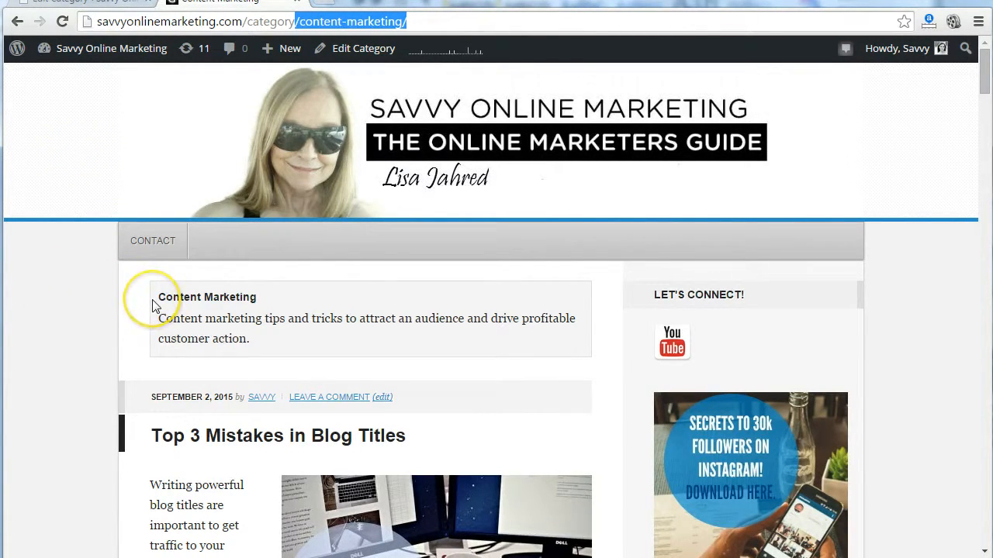
left_click_drag(153, 305, 280, 300)
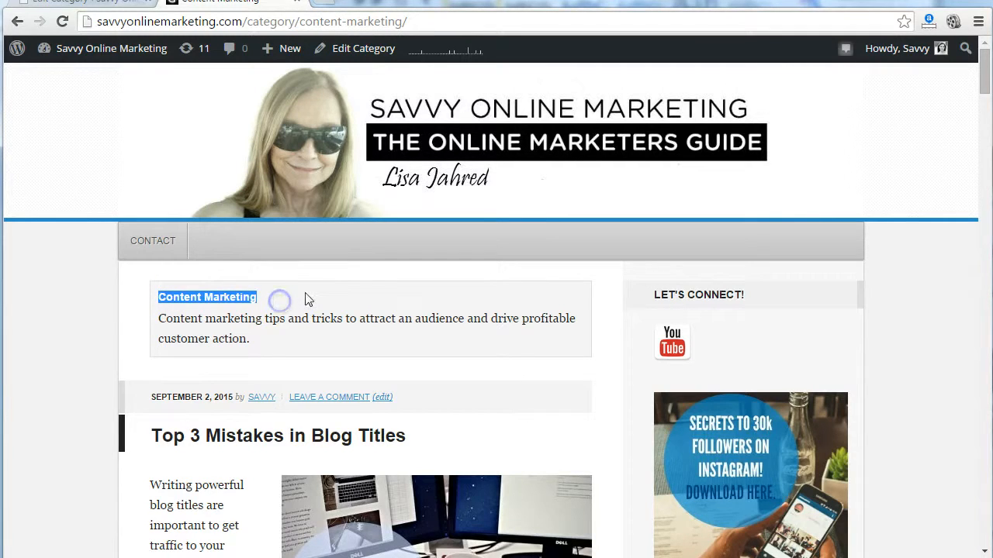
left_click(305, 297)
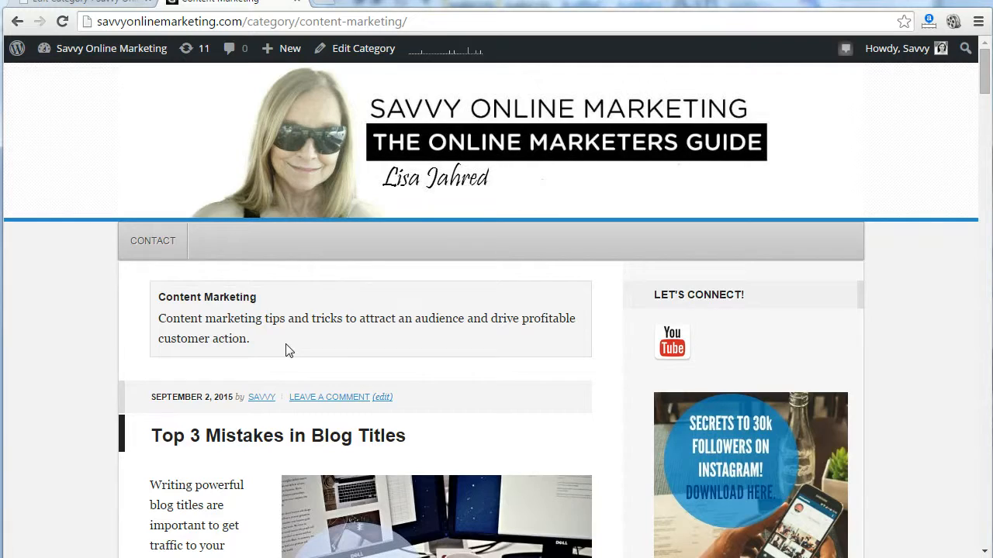
scroll(286, 350, "down", 20)
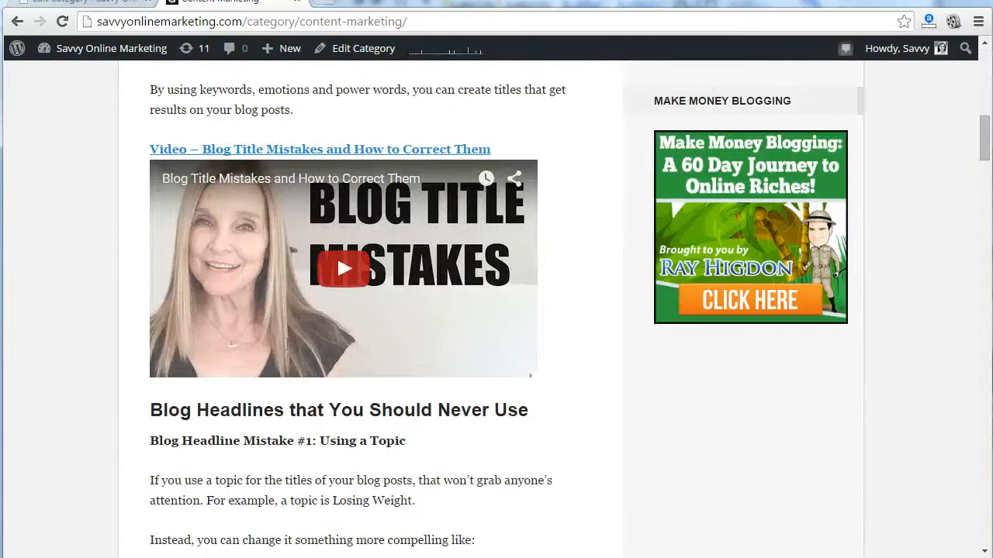
scroll(286, 349, "down", 15)
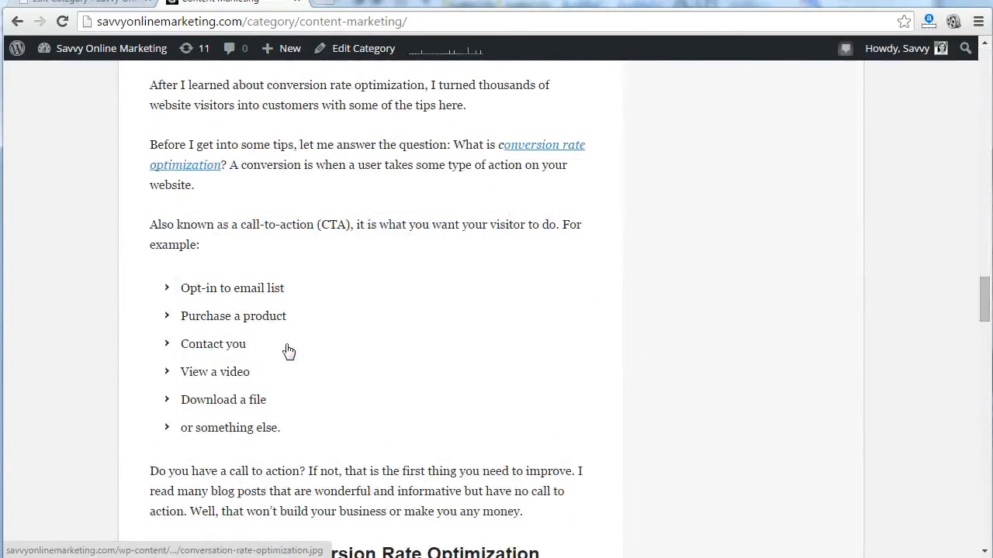
scroll(295, 333, "up", 5)
left_click(318, 295)
scroll(333, 271, "up", 20)
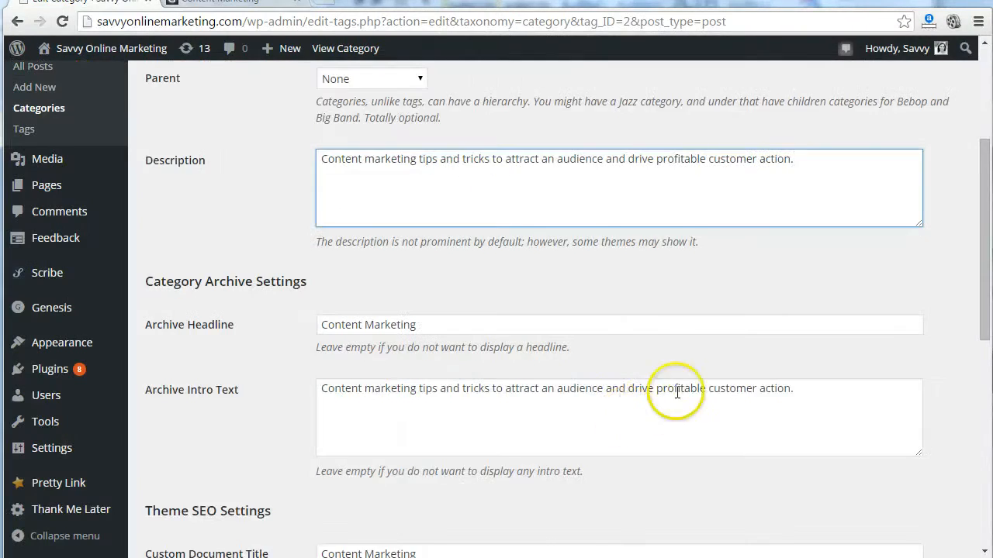
Review the Content Marketing category's archive and theme SEO settings, and save the category update
scroll(677, 391, "down", 1)
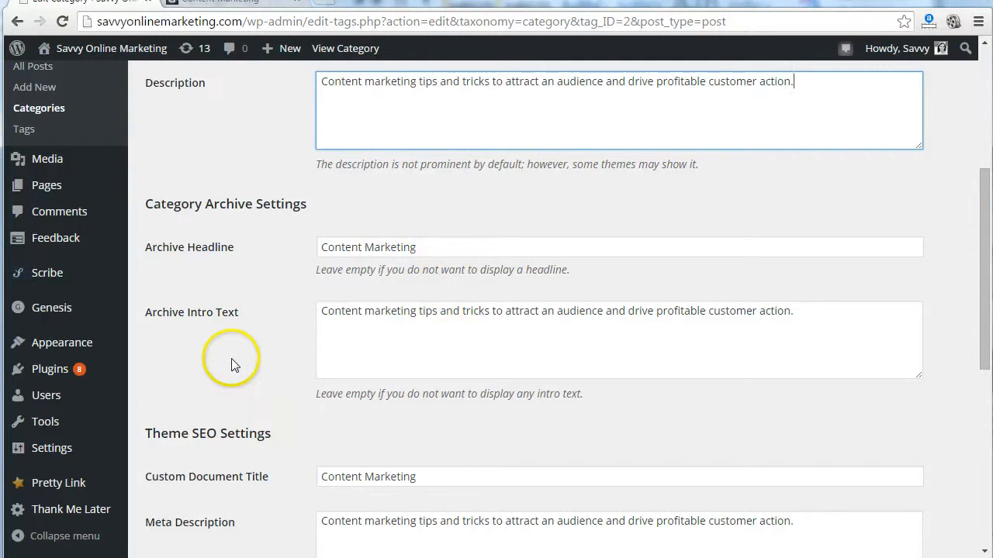
scroll(231, 368, "down", 3)
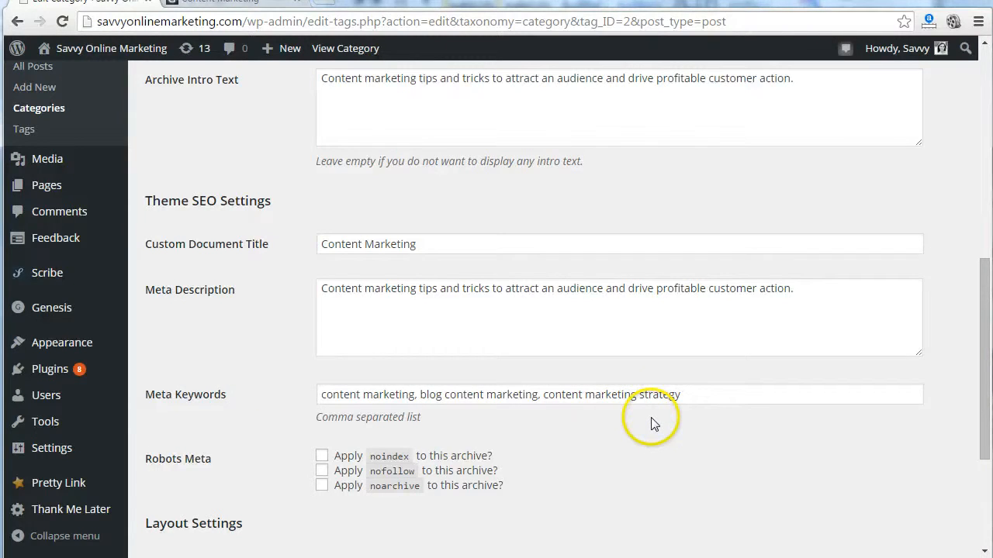
scroll(651, 423, "down", 3)
left_click(165, 479)
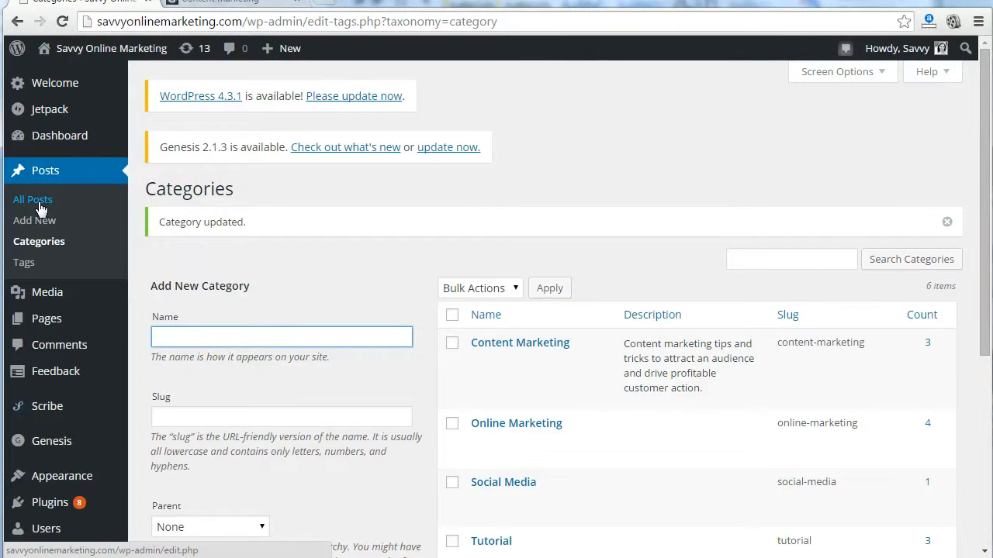
Open the post "Boost Website Conversion Rate Optimization" from the posts list and tick its Content Marketing category
left_click(35, 200)
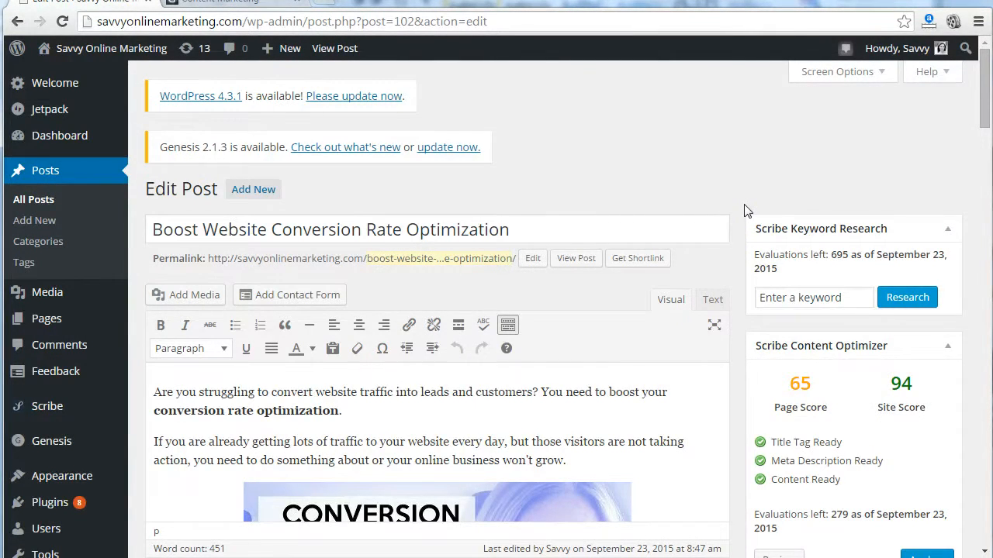
scroll(744, 209, "down", 10)
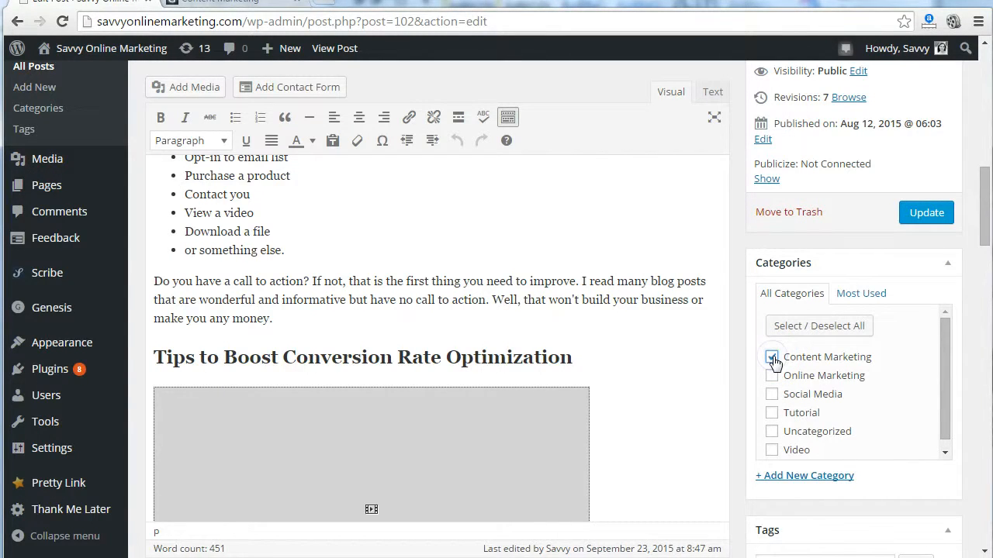
scroll(954, 413, "down", 1)
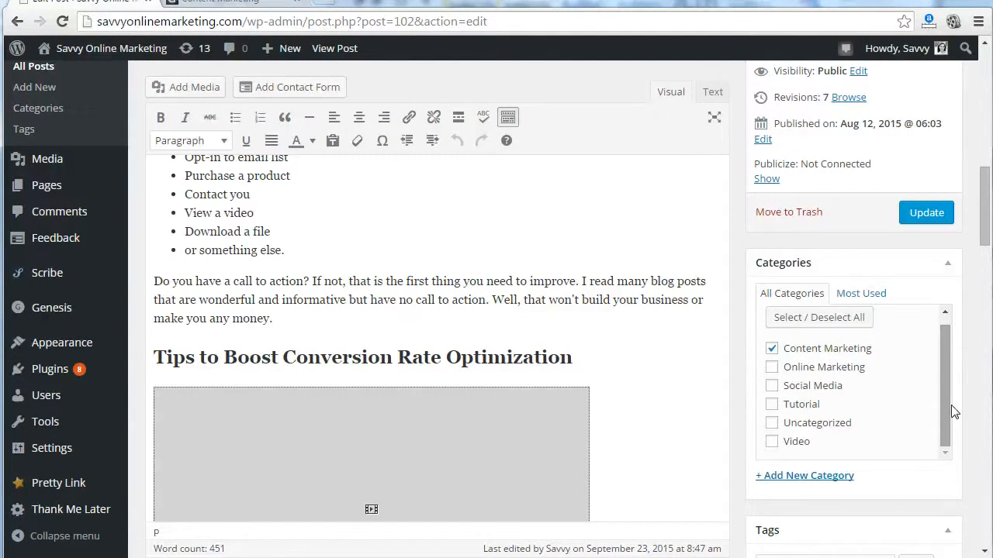
Examine the post's tag settings, including the tag entry field and the expanded list of most used tags
left_click_drag(986, 224, 986, 268)
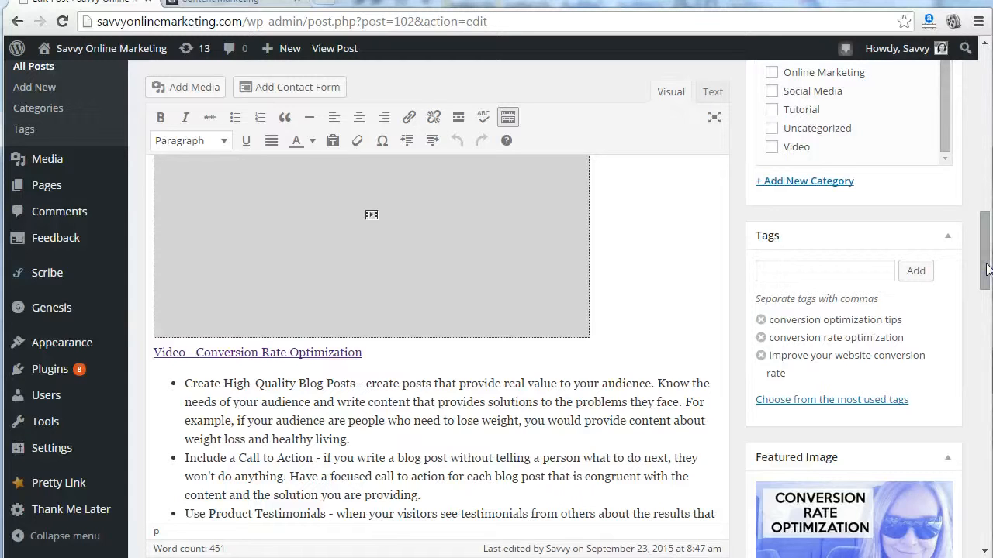
left_click(838, 269)
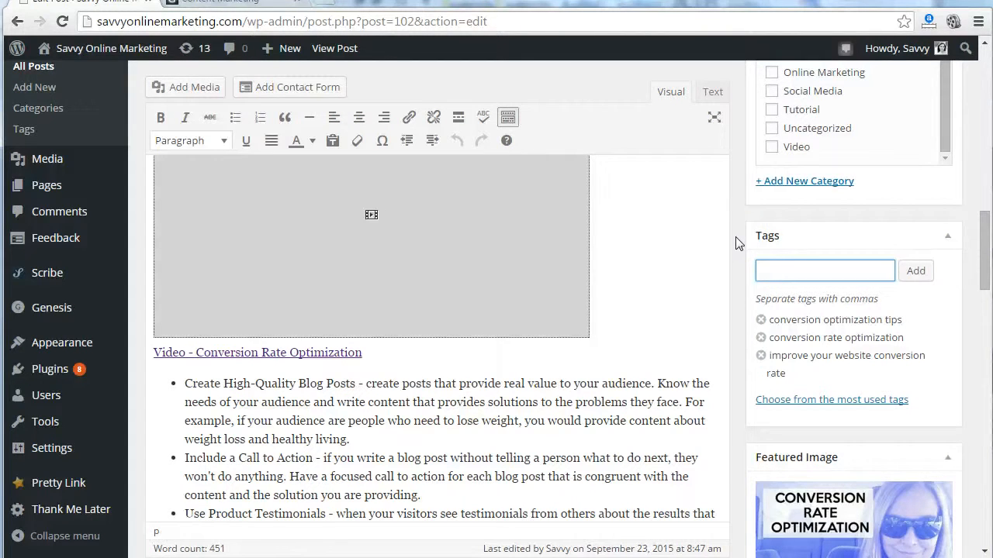
left_click(766, 271)
left_click(778, 270)
left_click(820, 400)
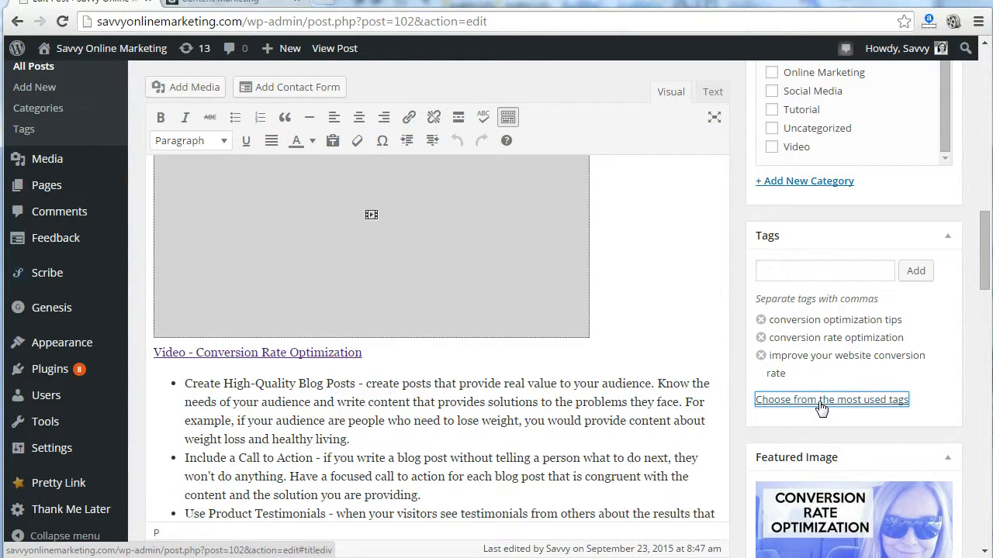
scroll(857, 434, "down", 3)
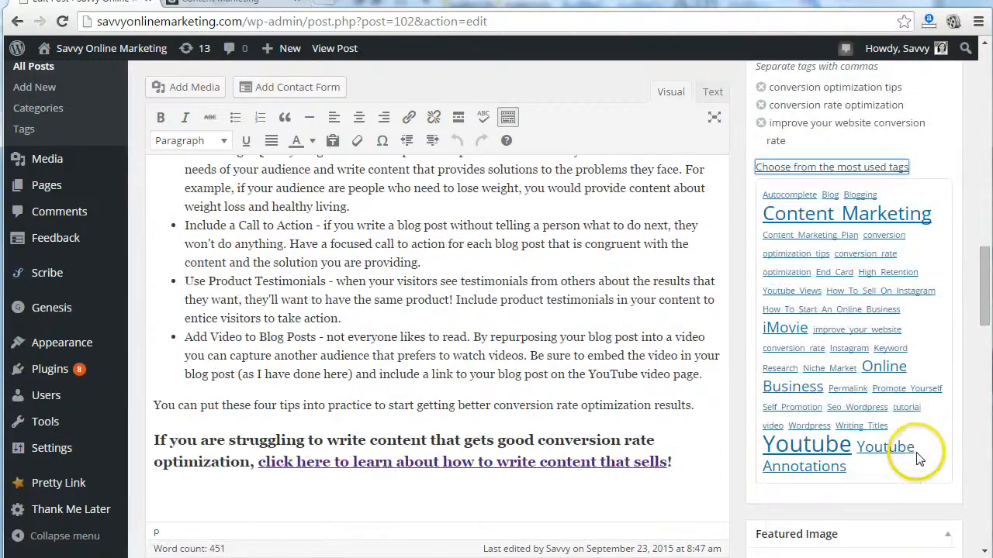
View the published post and examine the category and tags listed below its content
left_click_drag(981, 296, 986, 270)
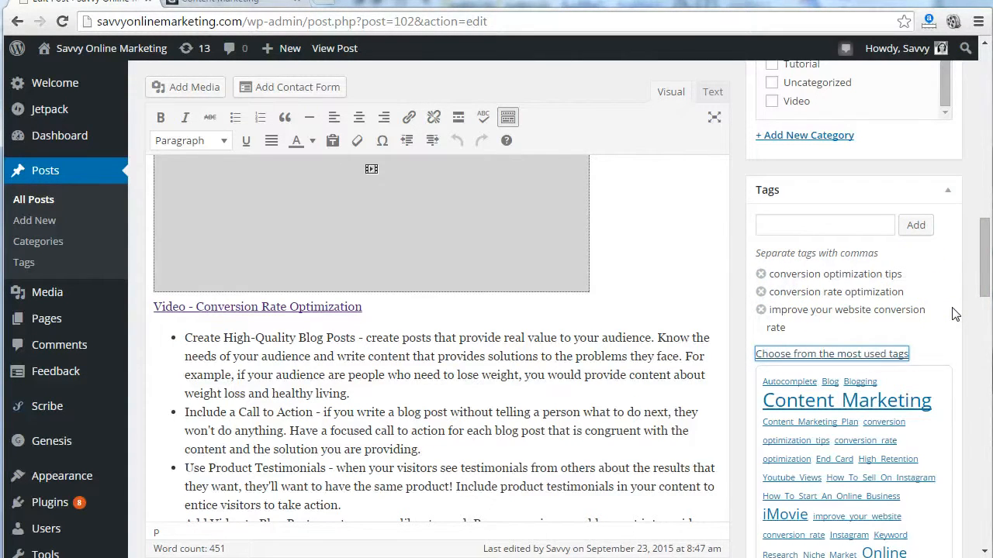
left_click_drag(984, 272, 987, 258)
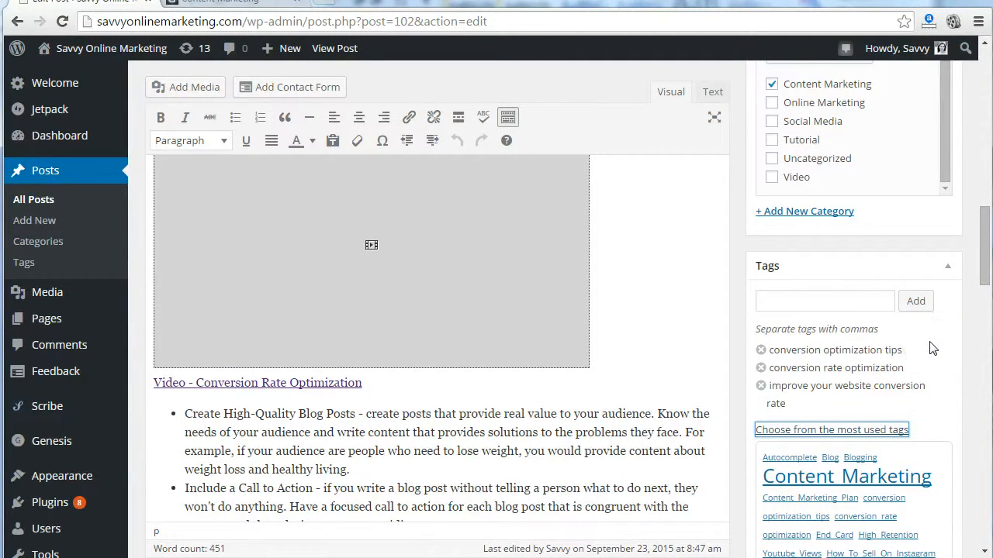
left_click(983, 269)
left_click_drag(983, 268, 985, 113)
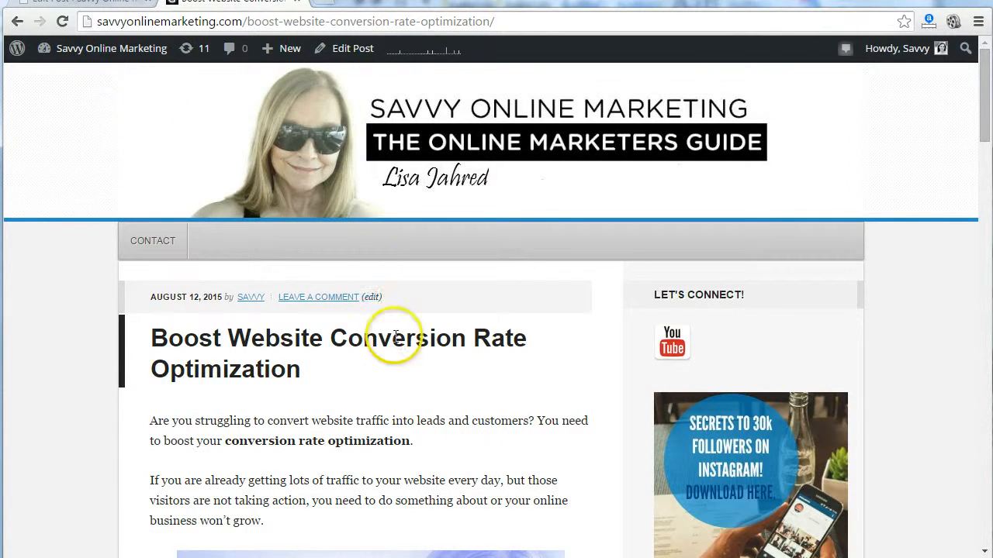
scroll(462, 380, "down", 18)
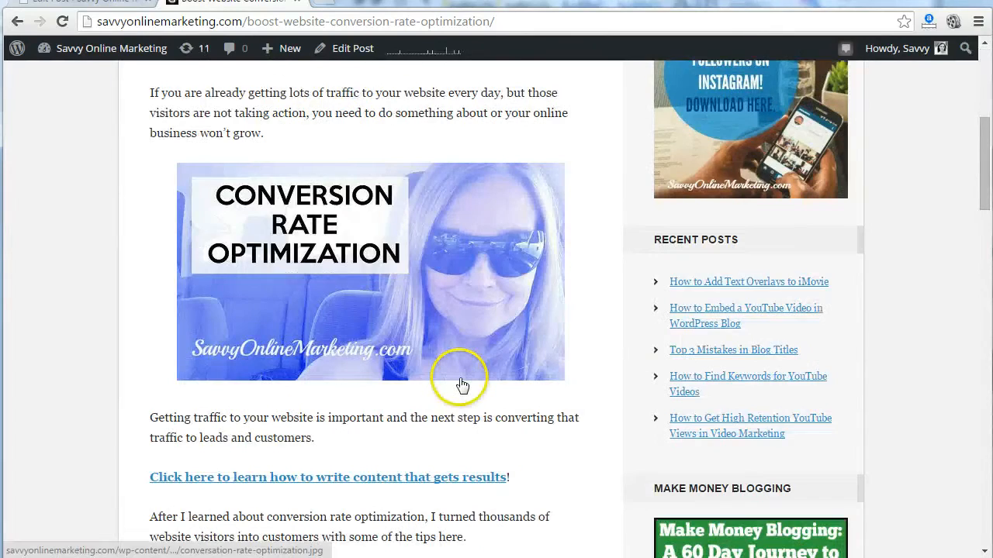
scroll(469, 382, "down", 4)
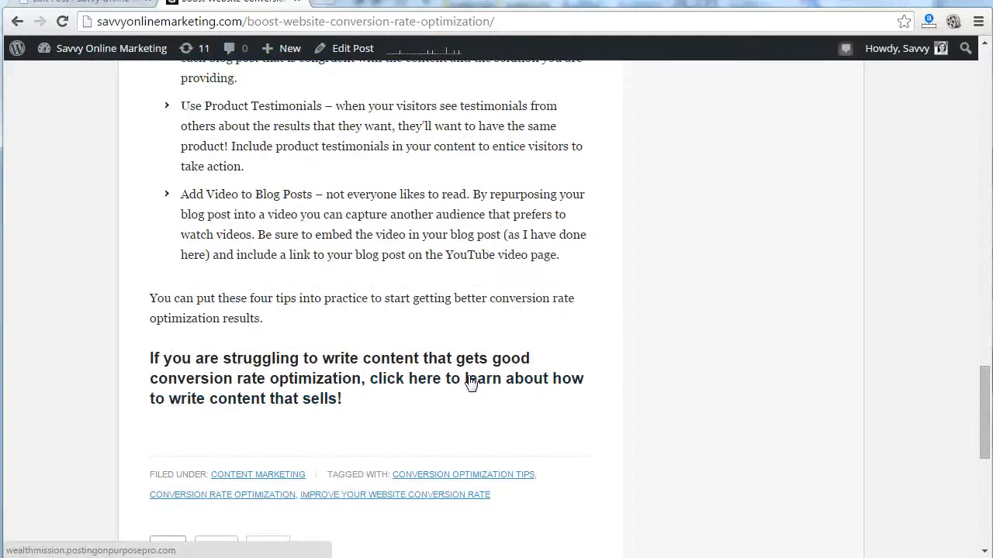